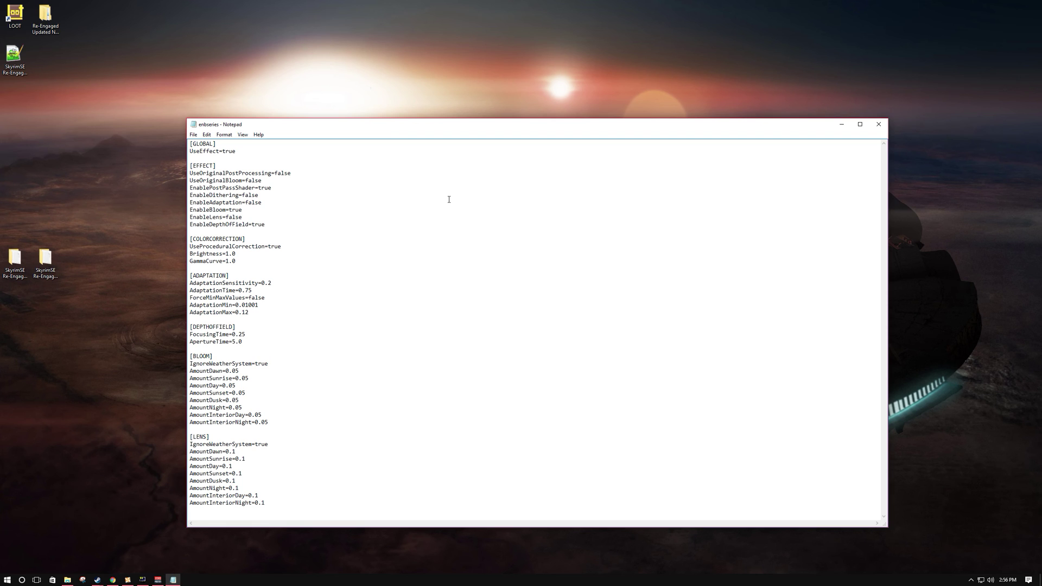
# - Close the enbseries.ini settings file in Notepad
pyautogui.click(879, 124)
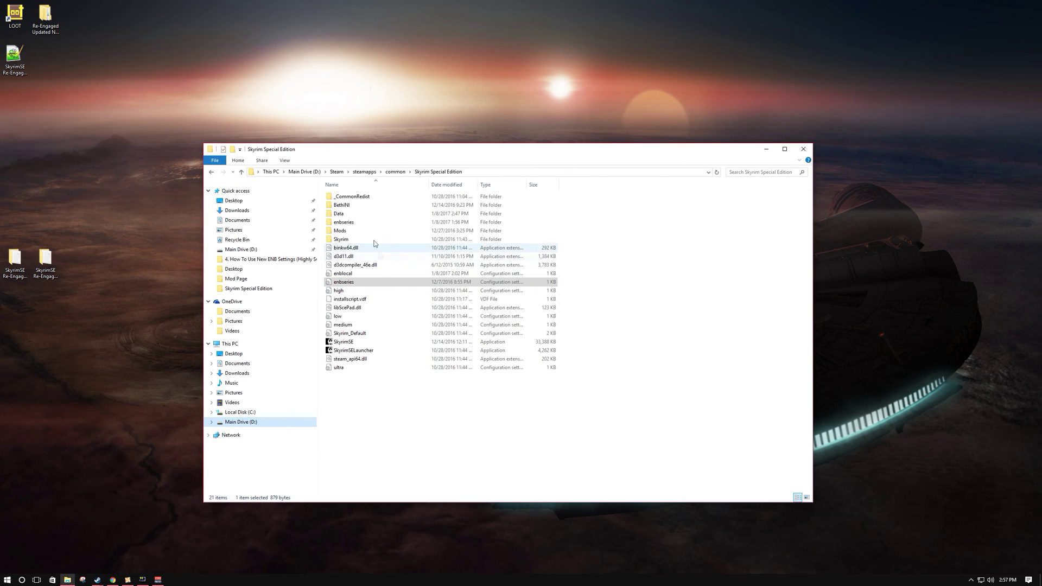
# - Browse the enbbloom, Textures and Modular Shaders subfolders of enbseries, then open enbbloom.fx
pyautogui.doubleClick(356, 225)
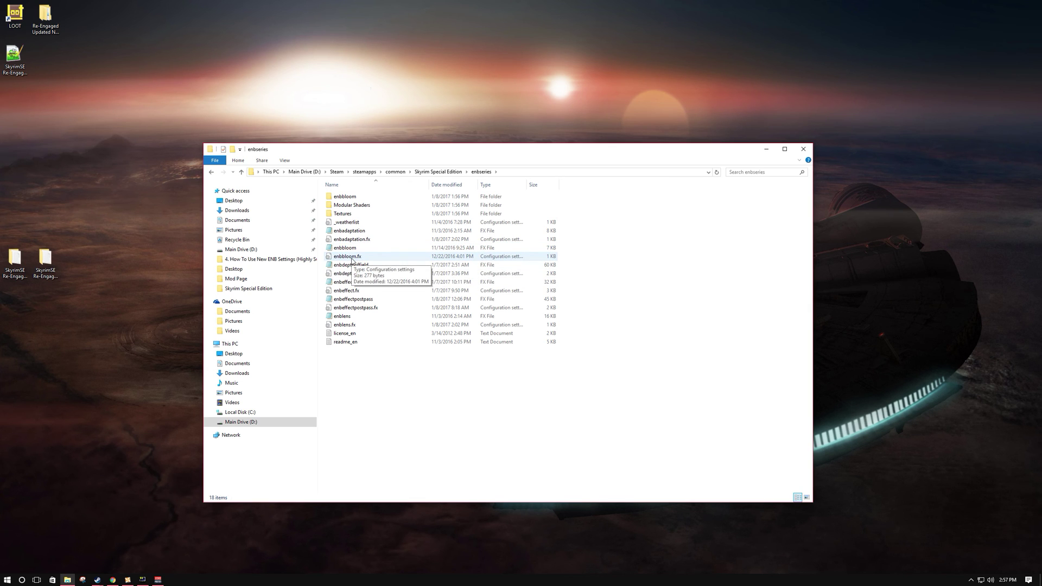
pyautogui.doubleClick(345, 196)
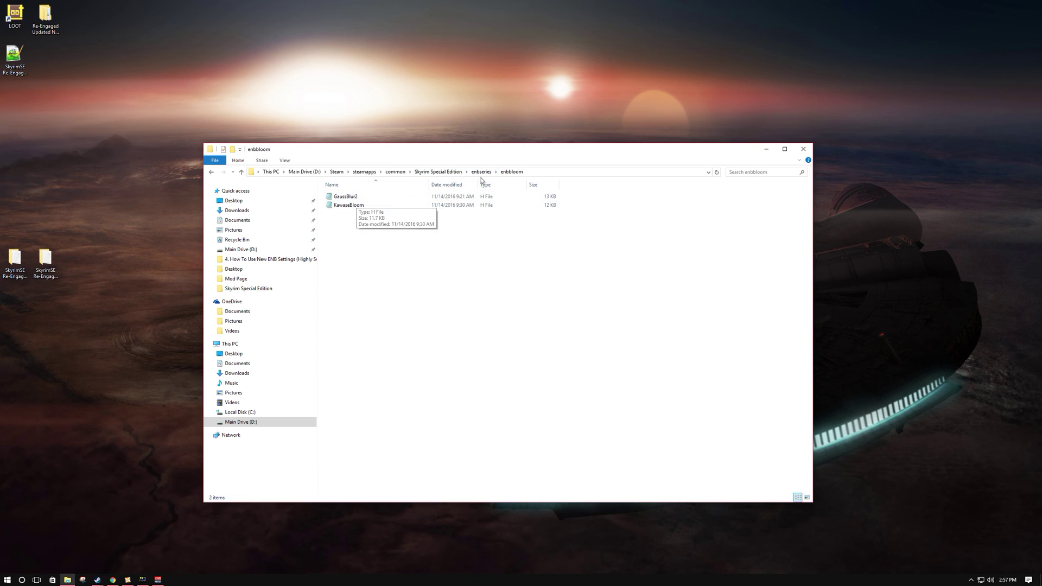
pyautogui.press('BackSpace')
pyautogui.doubleClick(369, 213)
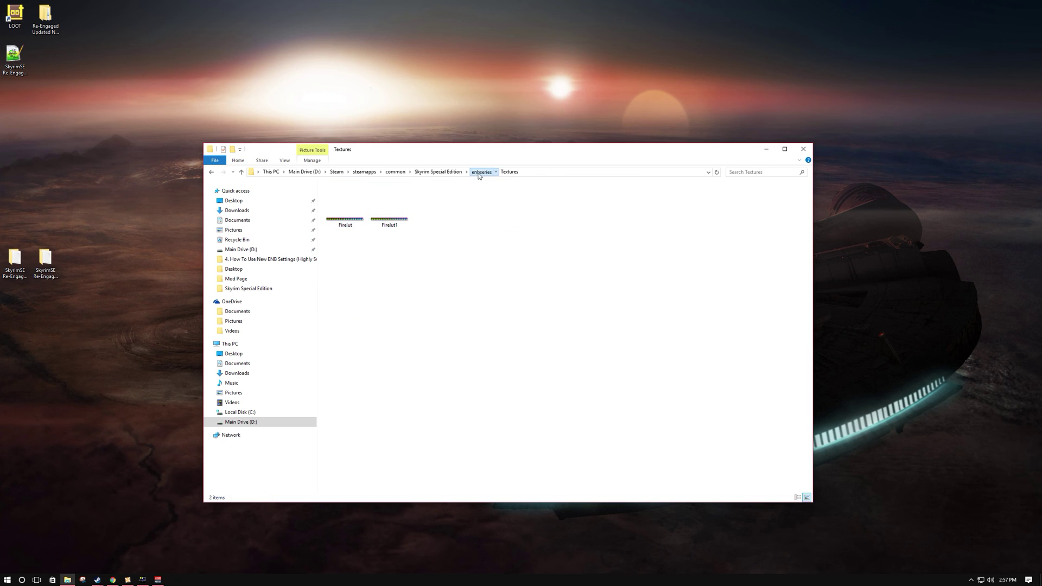
pyautogui.click(480, 173)
pyautogui.doubleClick(372, 205)
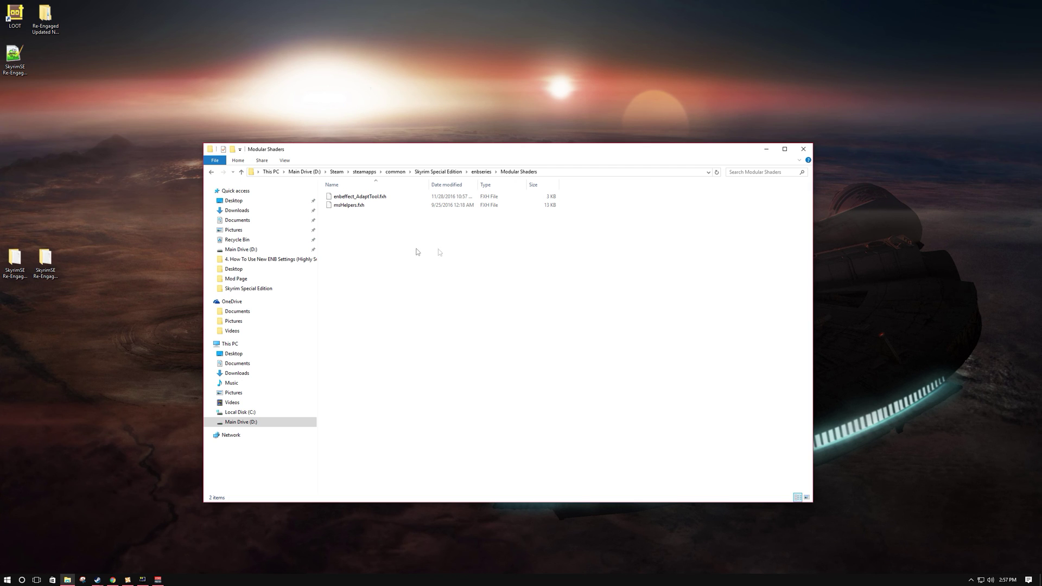
pyautogui.click(481, 172)
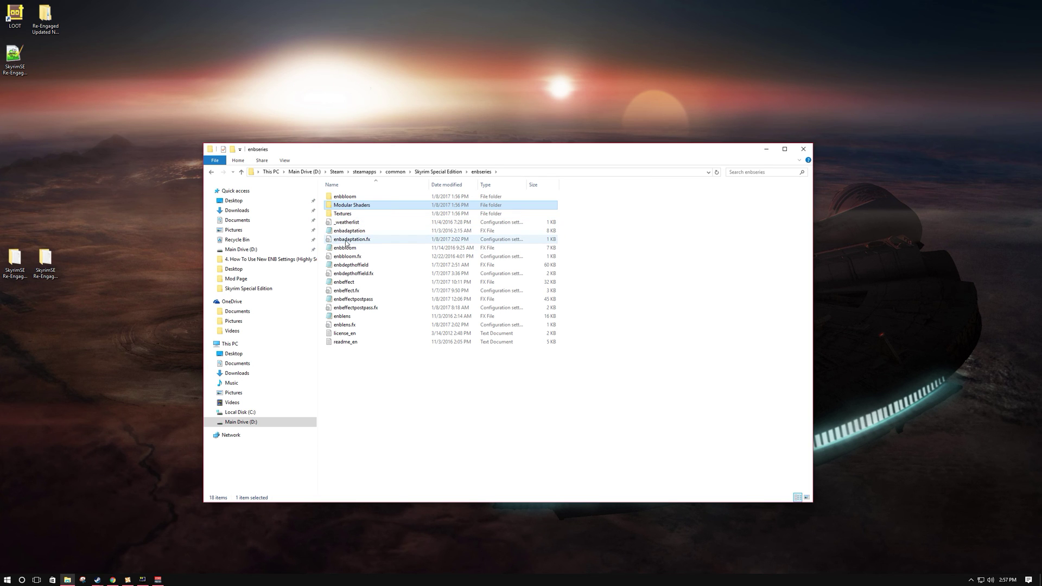
pyautogui.doubleClick(346, 256)
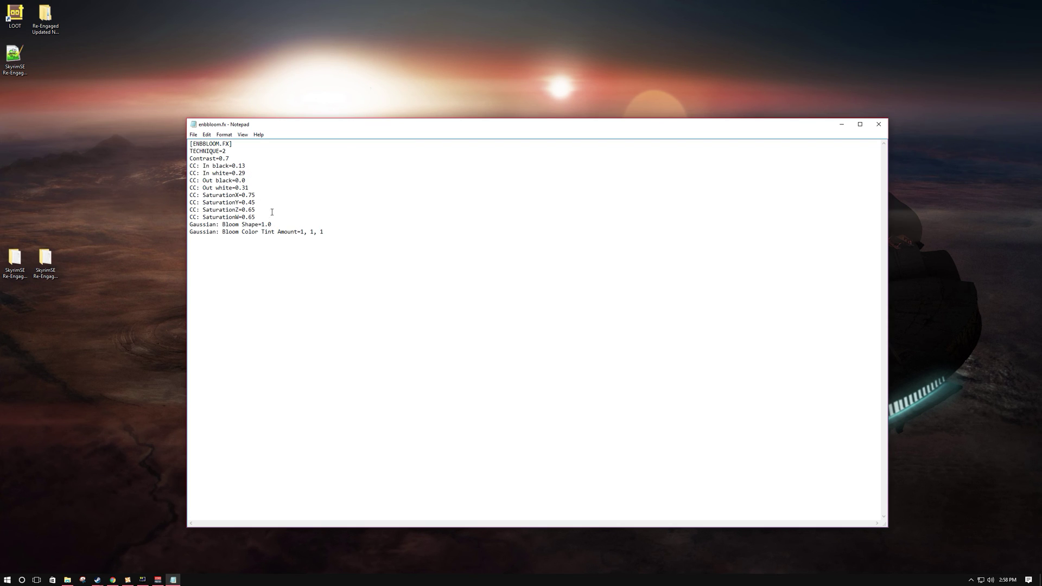
# - Close enbbloom.fx, then open and review enbdepthoffield.fx (TECHNIQUE=2) before closing it
pyautogui.click(879, 124)
pyautogui.doubleClick(370, 273)
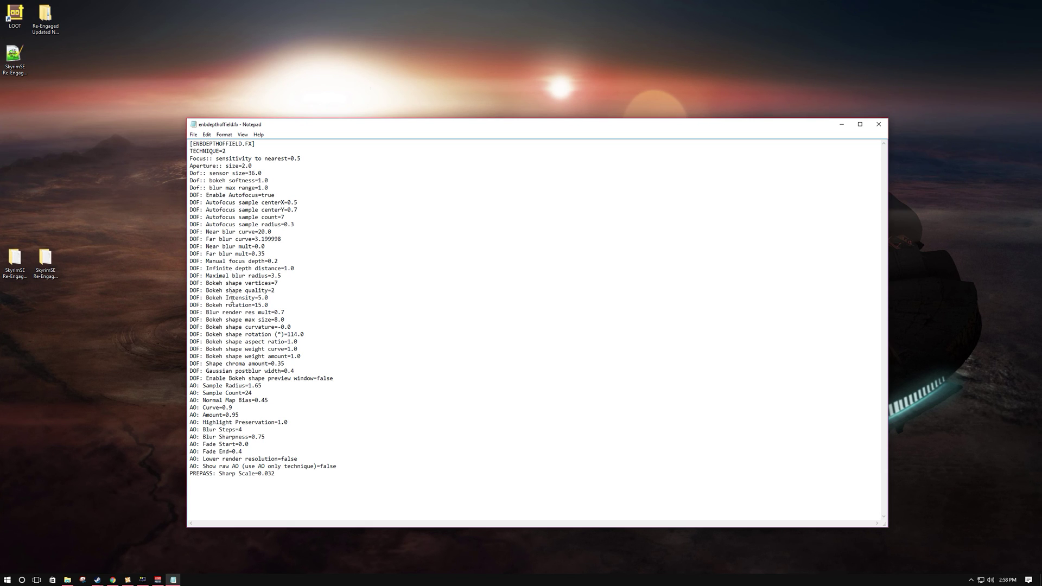
pyautogui.click(880, 128)
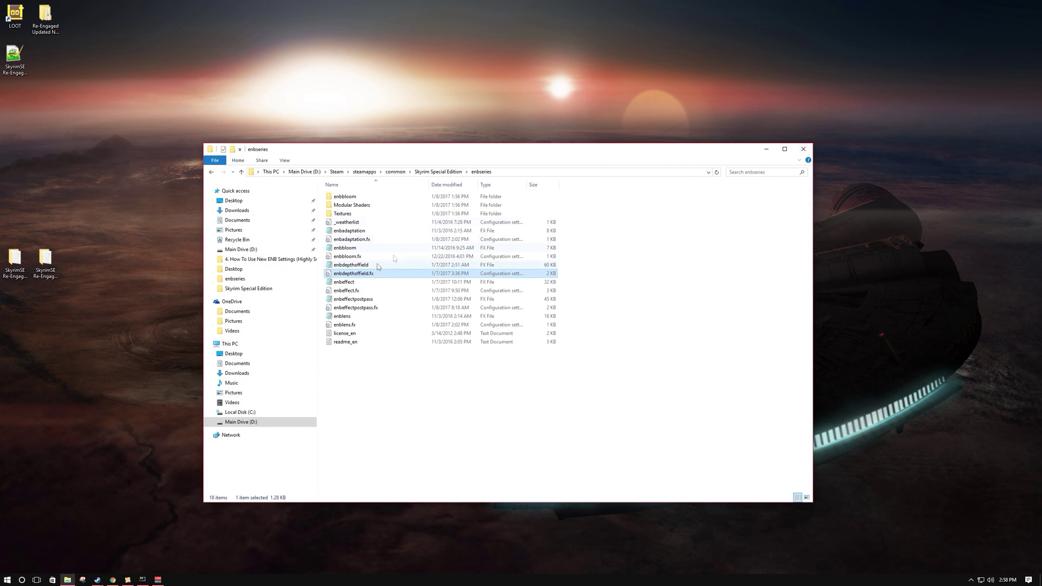
# - Open enbeffect.fx and scroll through its time-of-day brightness and saturation settings
pyautogui.doubleClick(350, 292)
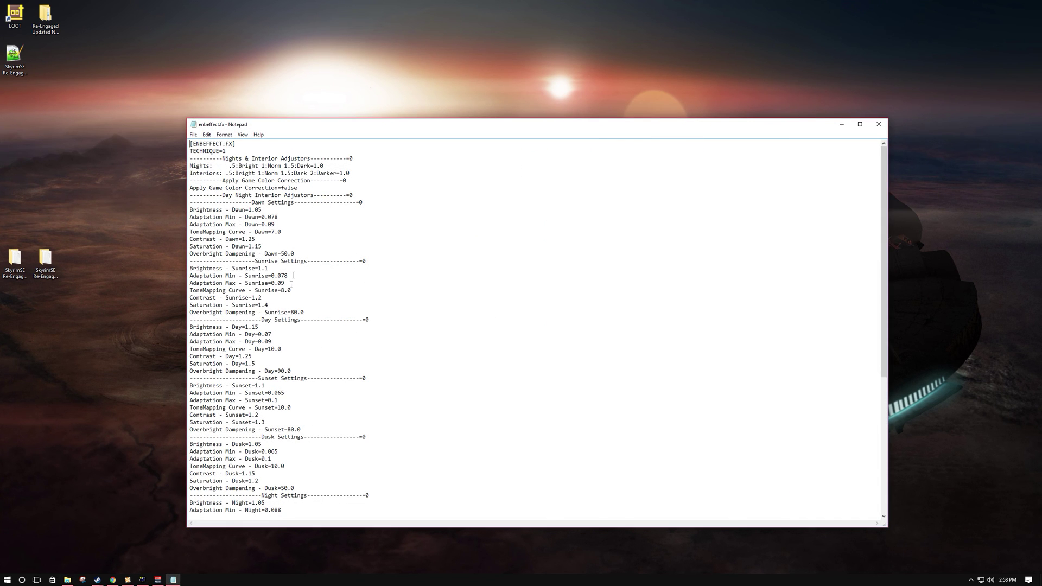
pyautogui.scroll(-2, 293, 264)
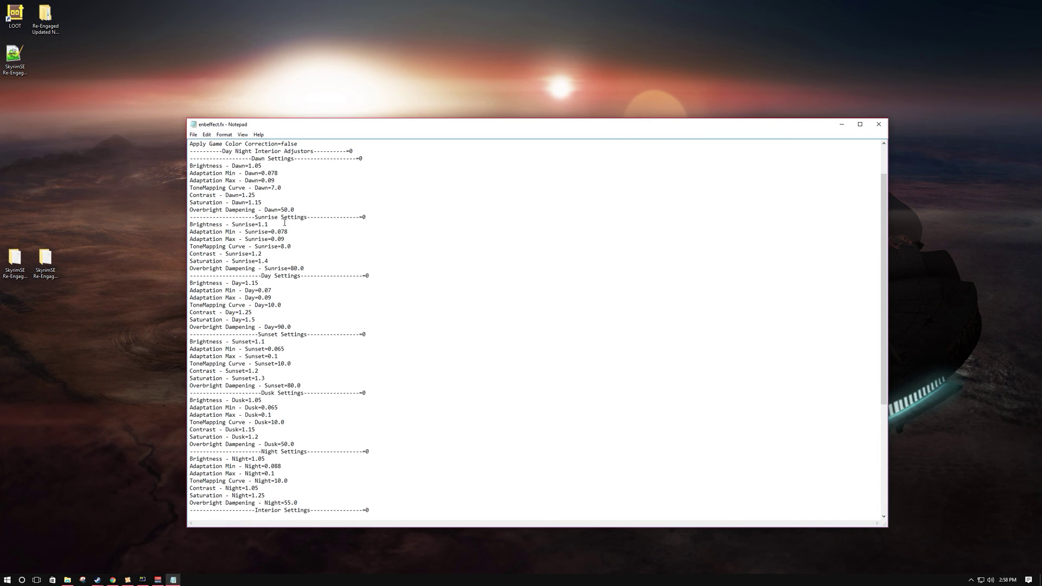
pyautogui.scroll(1, 284, 223)
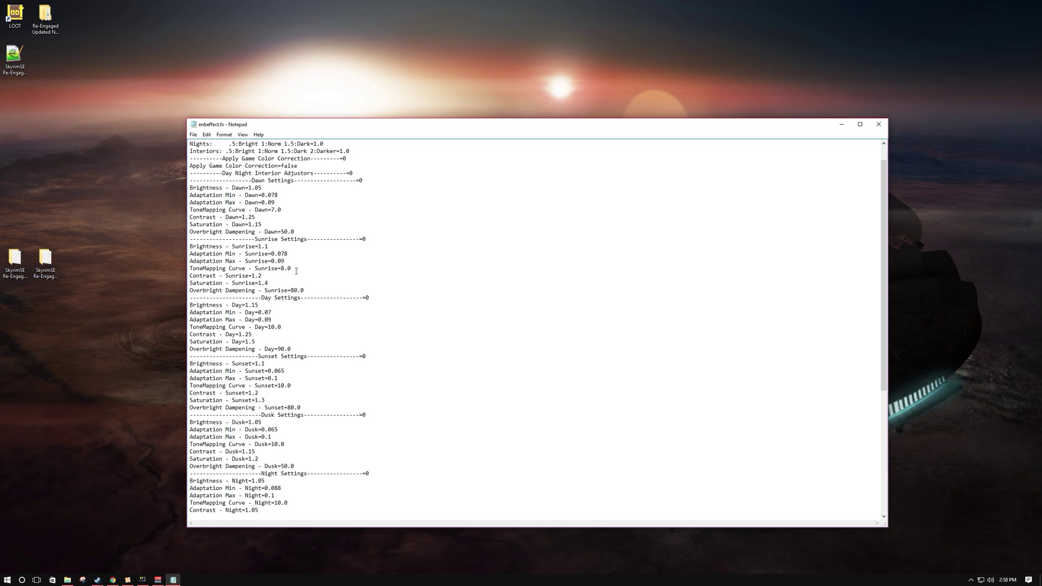
pyautogui.scroll(-8, 288, 277)
pyautogui.scroll(3, 234, 318)
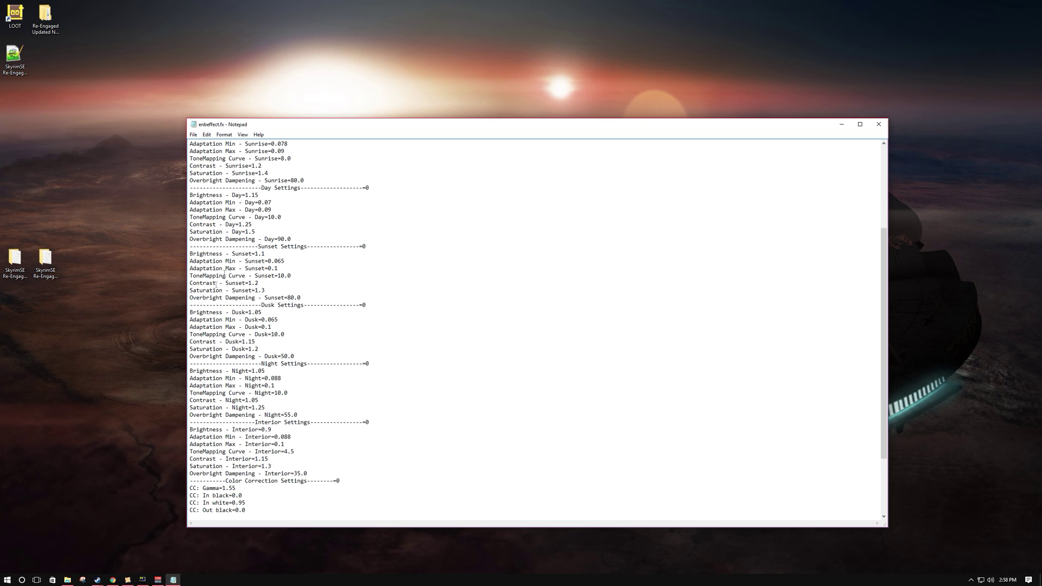
pyautogui.scroll(4, 282, 266)
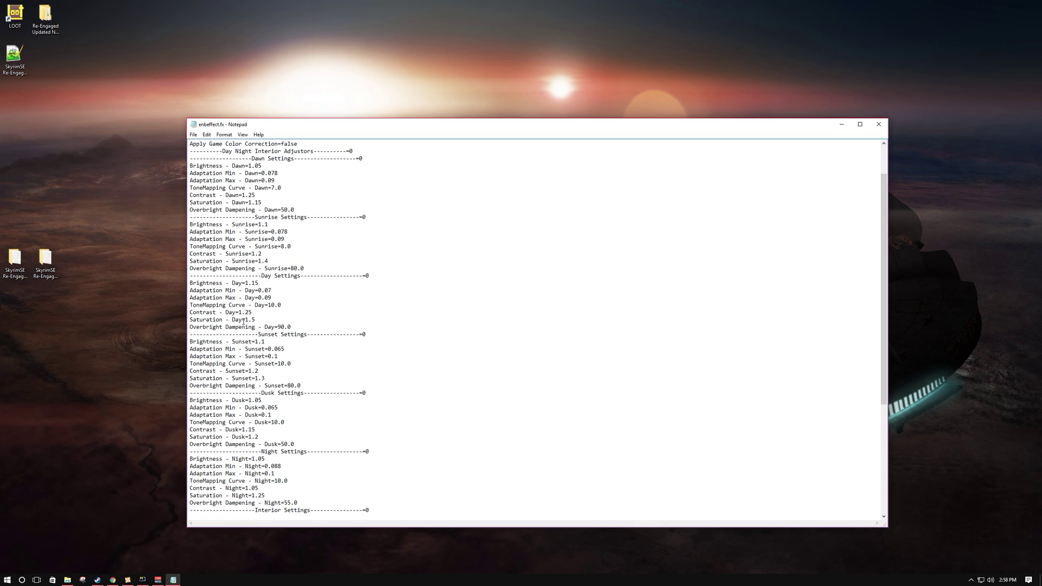
# - Highlight the Day saturation value of 1.5, then continue reviewing the file
pyautogui.moveTo(255, 321)
pyautogui.mouseDown()
pyautogui.moveTo(190, 322)
pyautogui.moveTo(242, 321)
pyautogui.mouseUp()
pyautogui.scroll(2, 258, 298)
pyautogui.scroll(-3, 271, 296)
pyautogui.scroll(3, 283, 294)
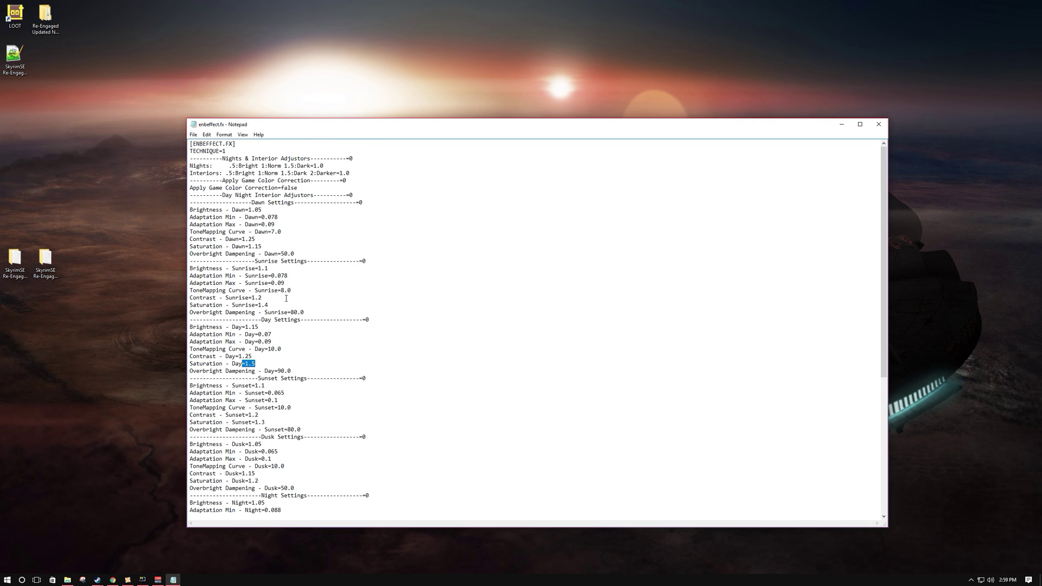
pyautogui.click(269, 247)
pyautogui.scroll(-13, 255, 276)
pyautogui.scroll(7, 302, 369)
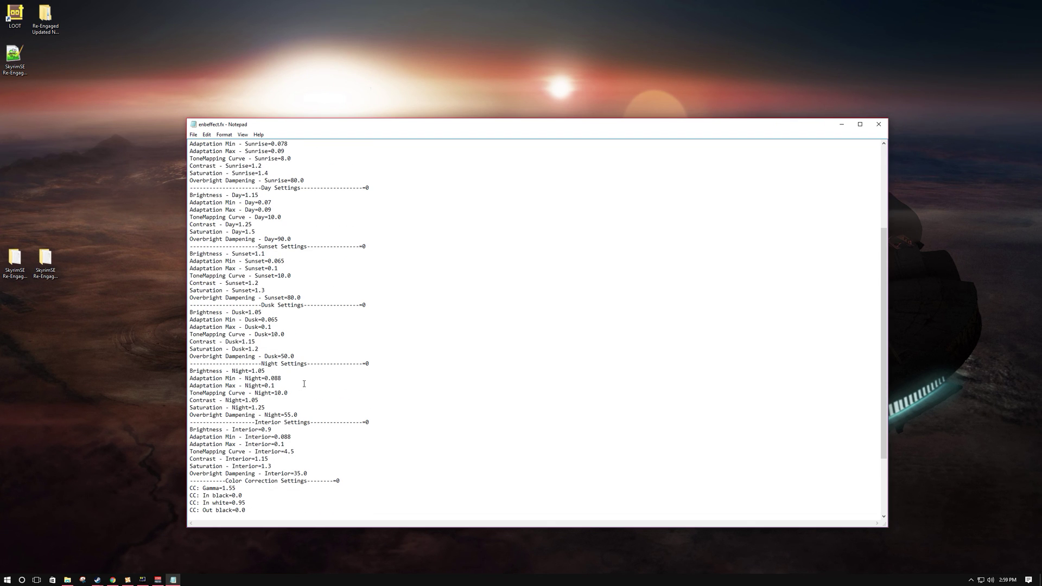
pyautogui.scroll(4, 278, 296)
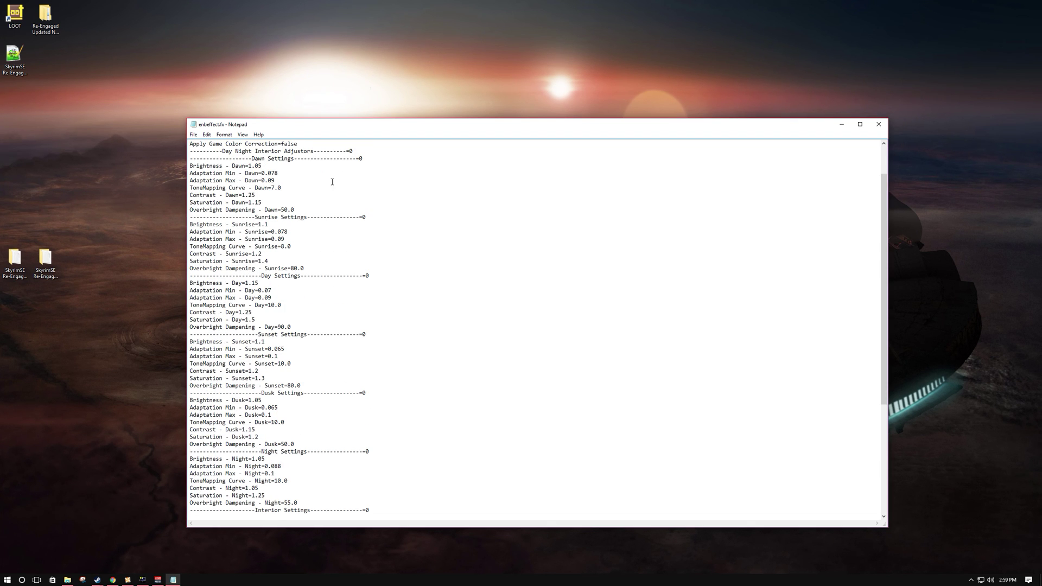
pyautogui.scroll(-5, 307, 338)
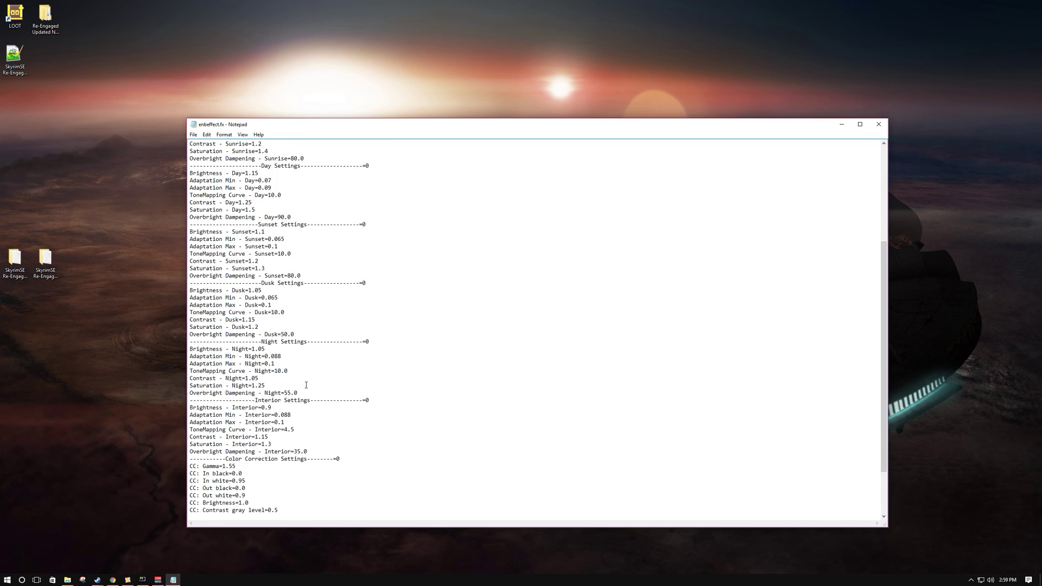
pyautogui.scroll(4, 315, 384)
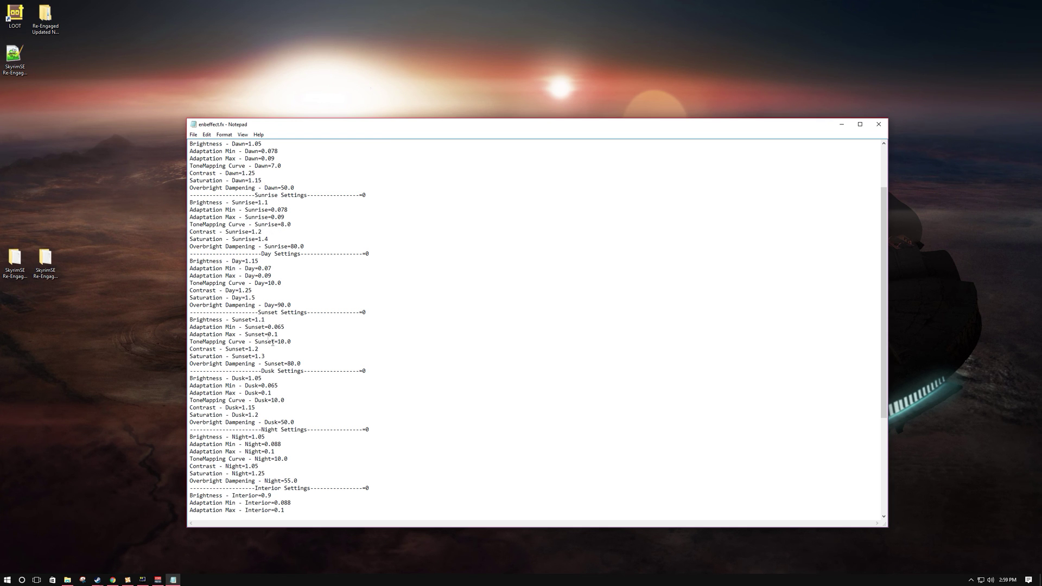
# - Highlight the Apply Game Color Correction=false line to review it
pyautogui.scroll(3, 273, 343)
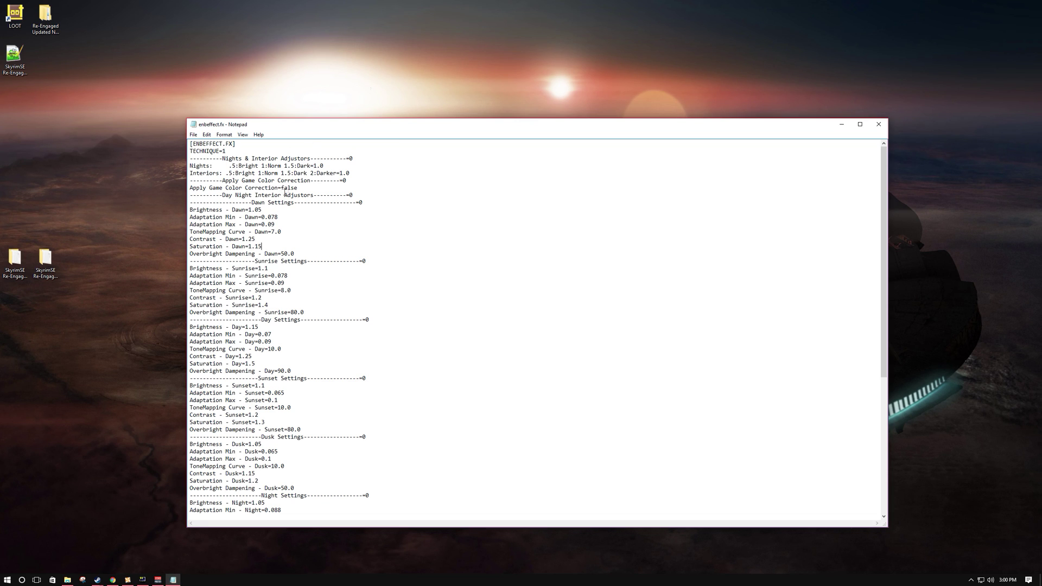
pyautogui.moveTo(301, 189); pyautogui.dragTo(185, 189)
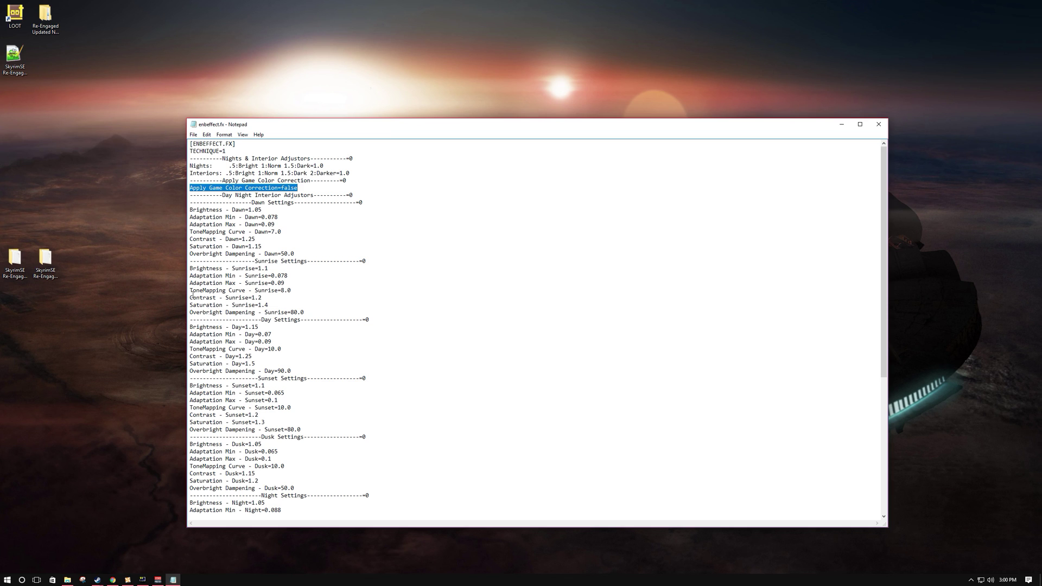
pyautogui.click(302, 189)
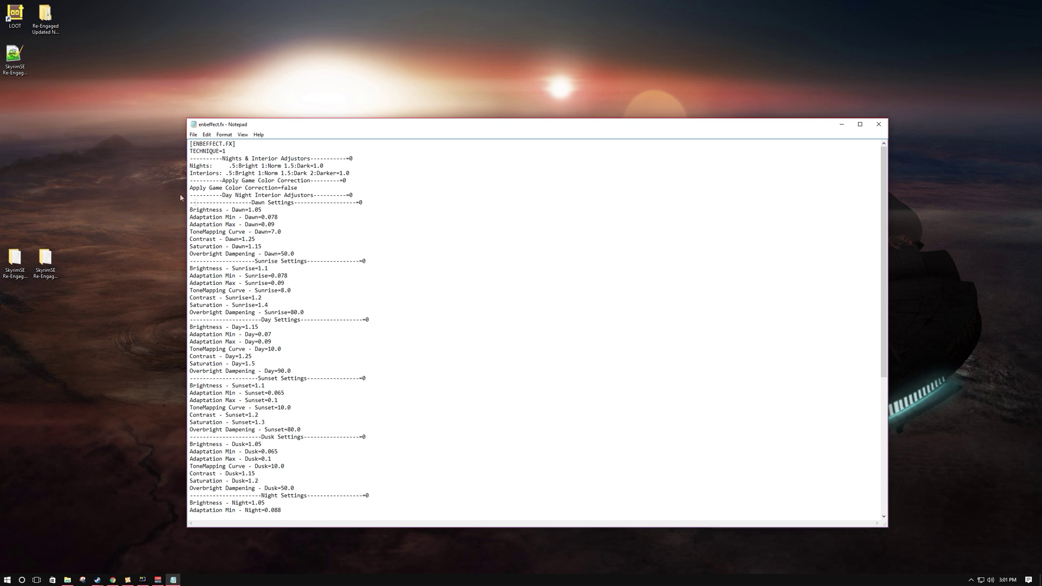
# - Close enbeffect.fx and open enbeffectpostpass.fx in Notepad
pyautogui.scroll(-8, 326, 321)
pyautogui.scroll(8, 325, 304)
pyautogui.click(879, 124)
pyautogui.doubleClick(355, 307)
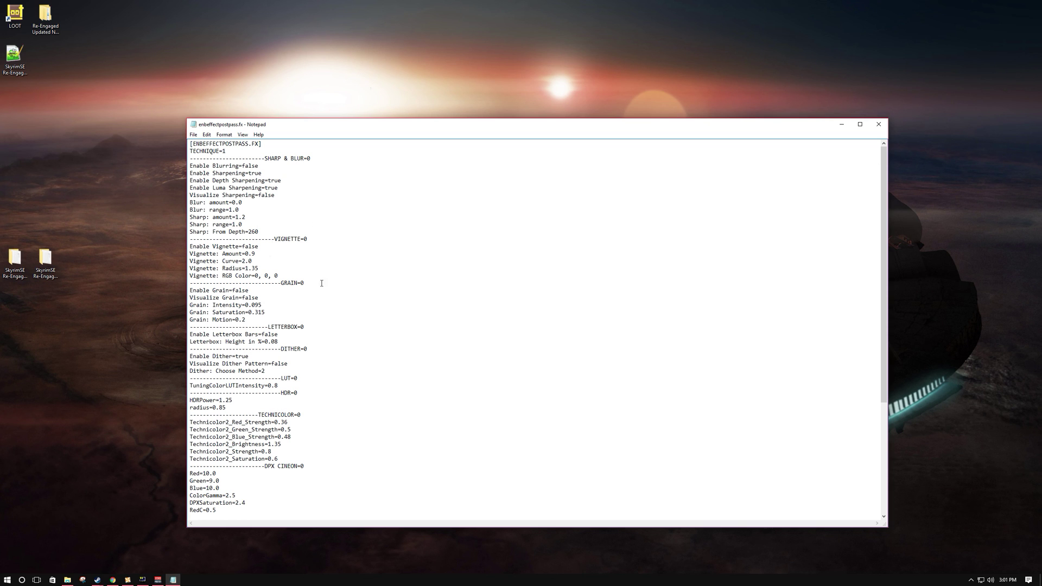
# - Review enbeffectpostpass.fx's grain, dither, HDRPower 1.25 and Technicolor2 0.8 settings, then close it
pyautogui.scroll(-1, 271, 309)
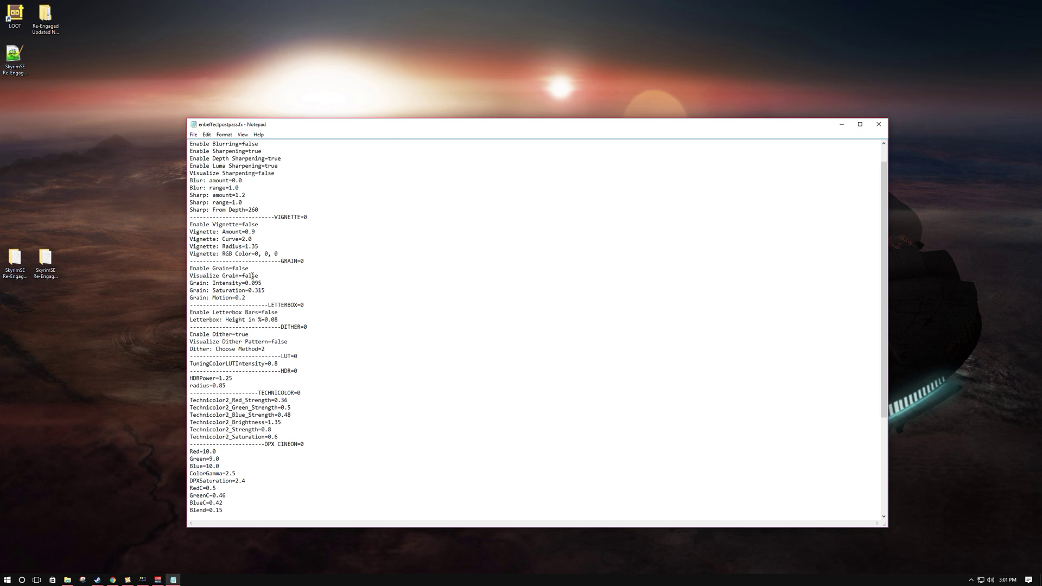
pyautogui.scroll(-6, 246, 368)
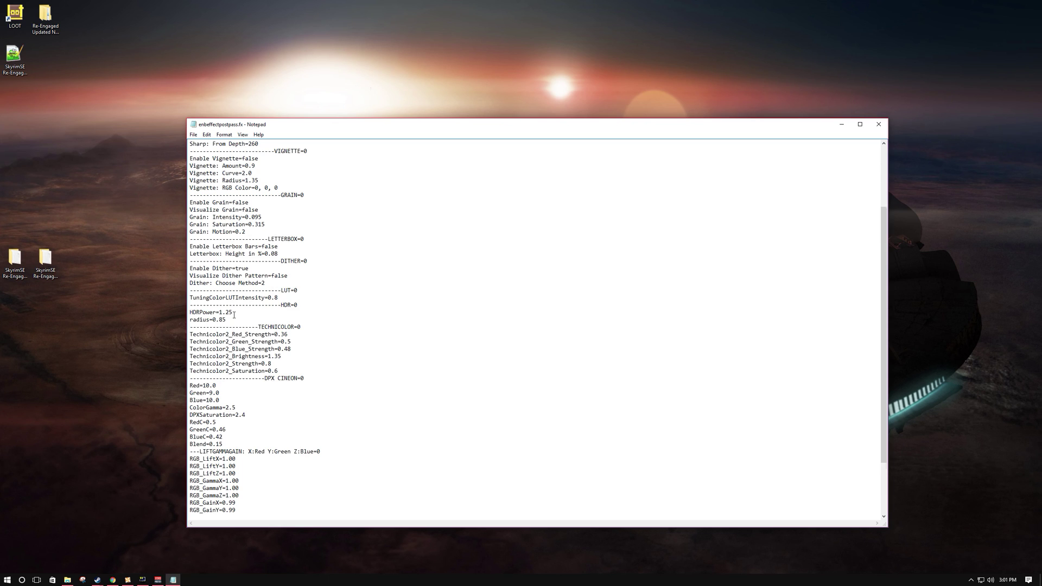
pyautogui.scroll(4, 268, 426)
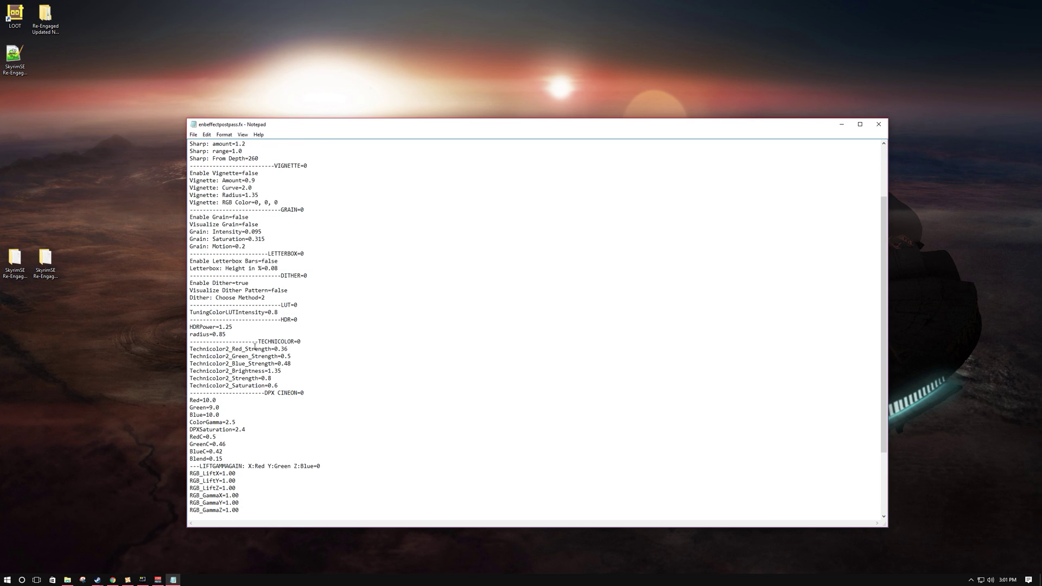
pyautogui.scroll(-4, 254, 346)
pyautogui.scroll(3, 235, 425)
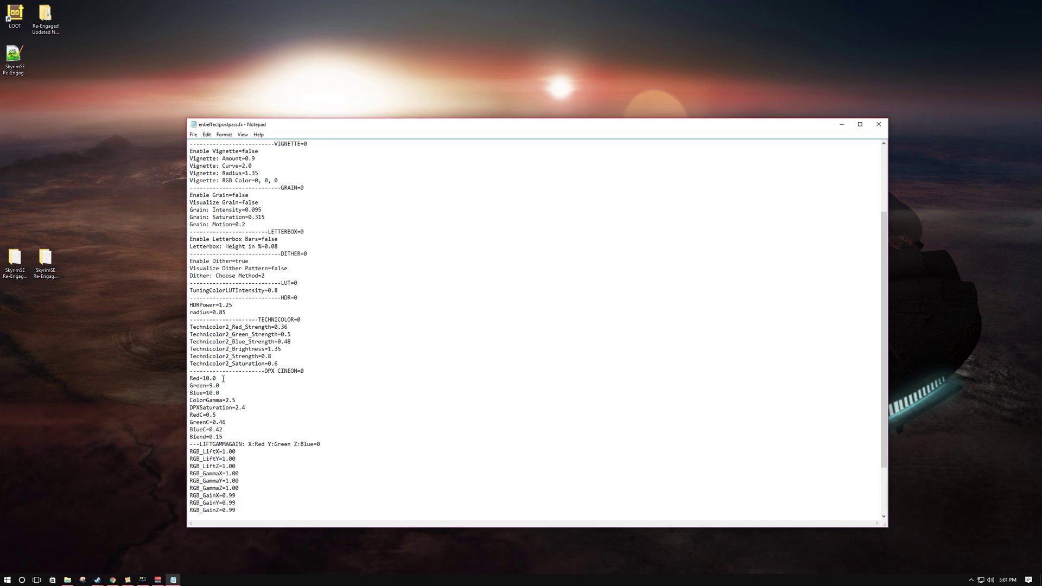
pyautogui.scroll(2, 233, 356)
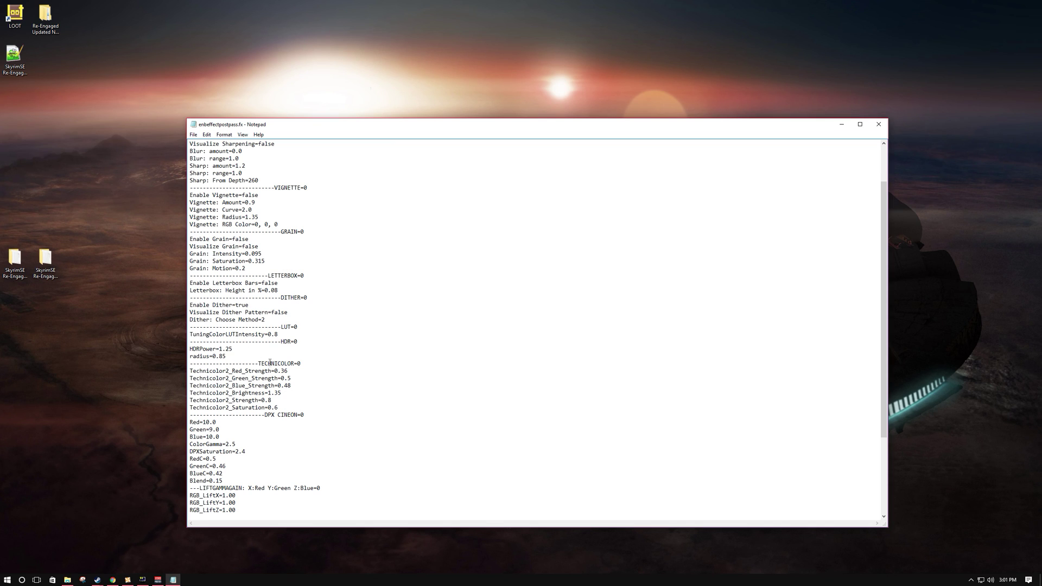
pyautogui.scroll(3, 255, 310)
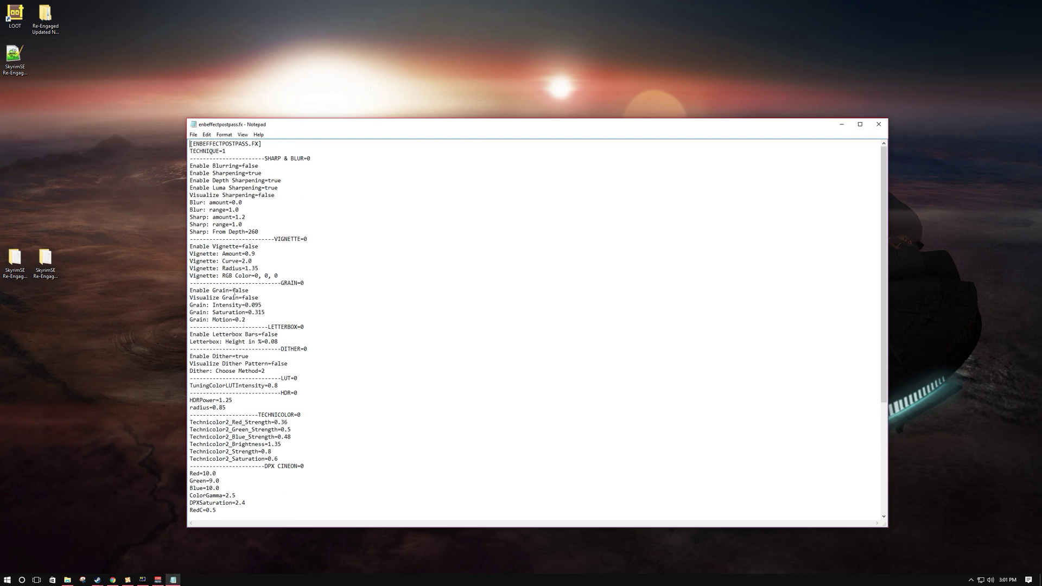
pyautogui.scroll(-4, 252, 280)
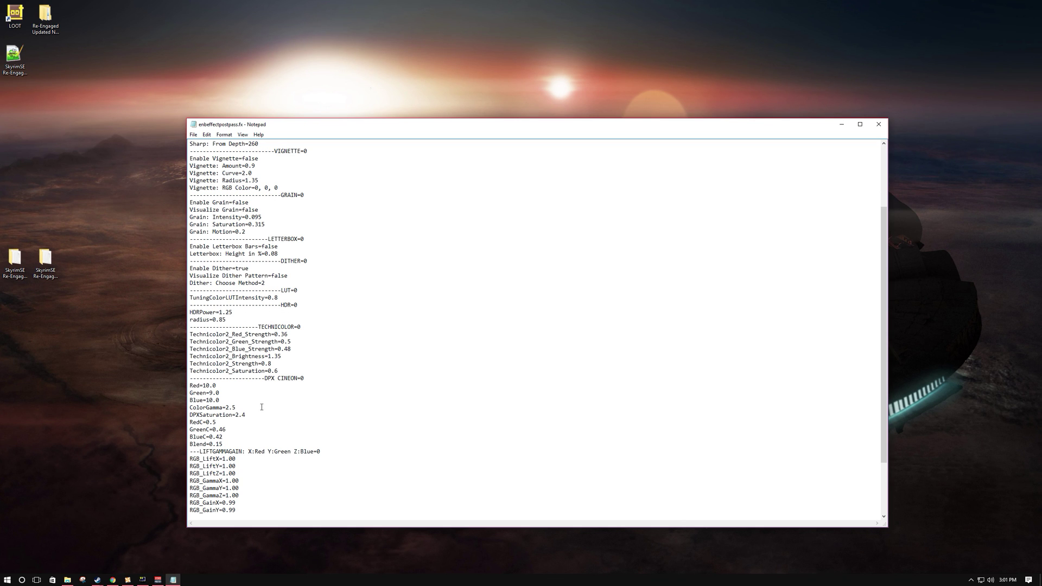
pyautogui.scroll(-4, 262, 407)
pyautogui.scroll(7, 280, 383)
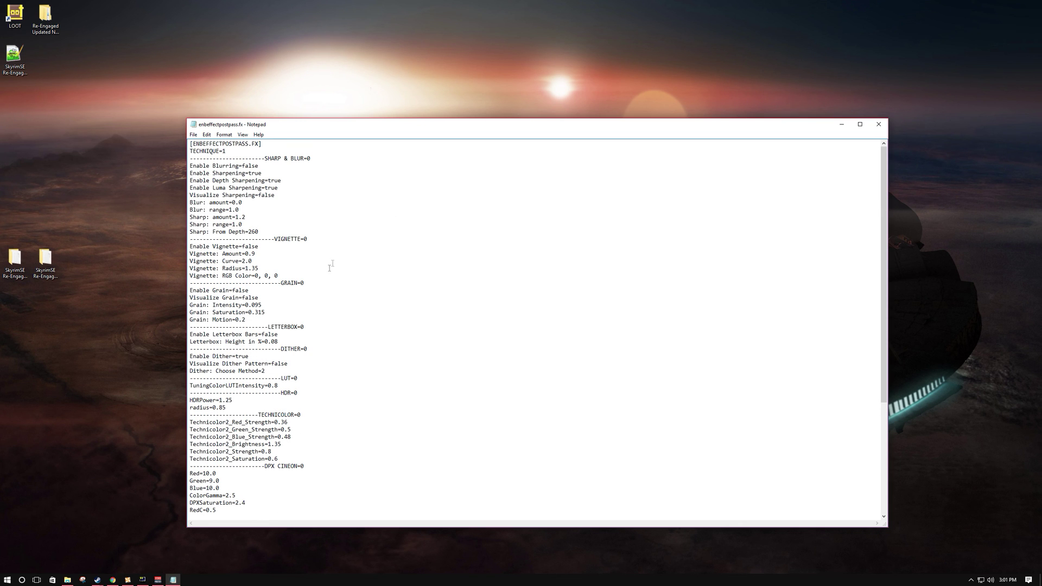
pyautogui.click(879, 125)
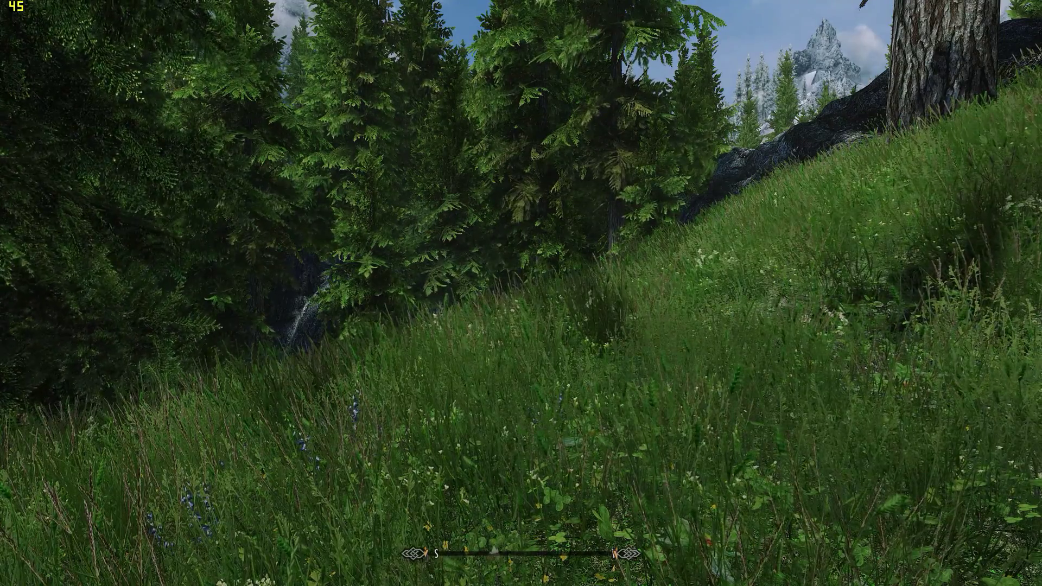
# - Toggle the game console, then bring up the ENB settings windows with Shift+Enter
pyautogui.press('`')
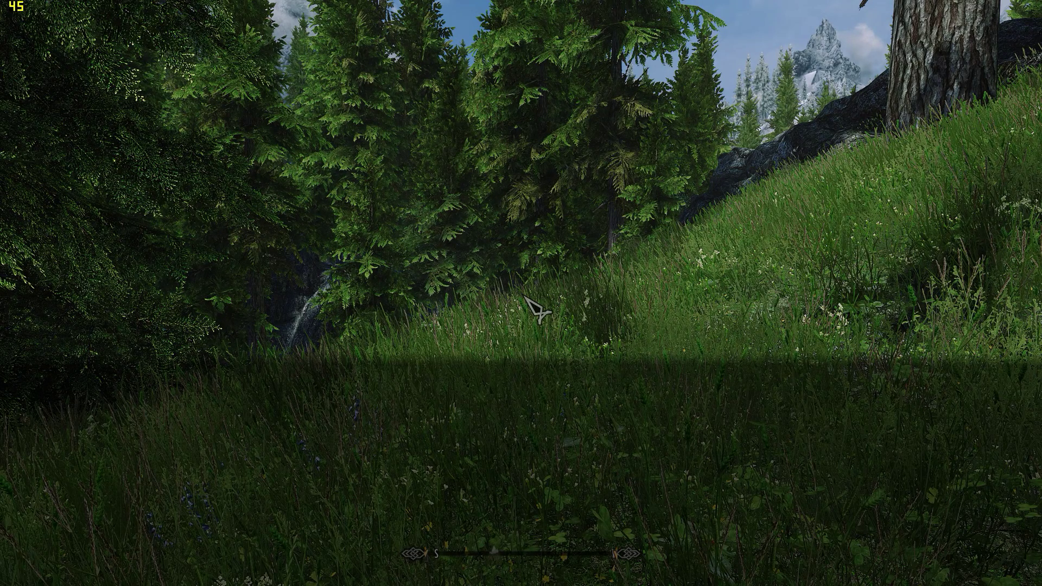
pyautogui.press('`')
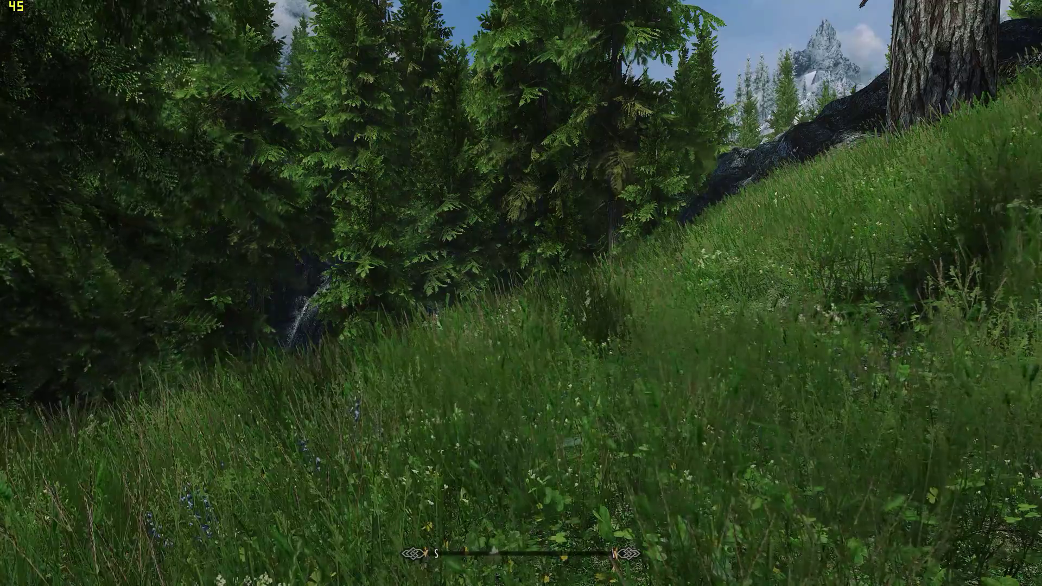
pyautogui.hotkey('shift', 'Return')
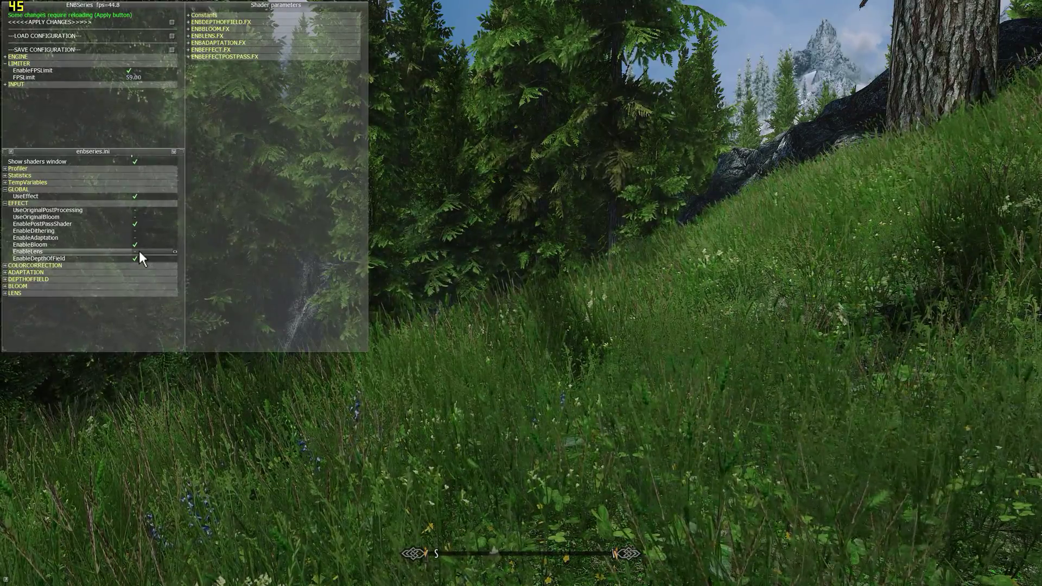
pyautogui.click(141, 194)
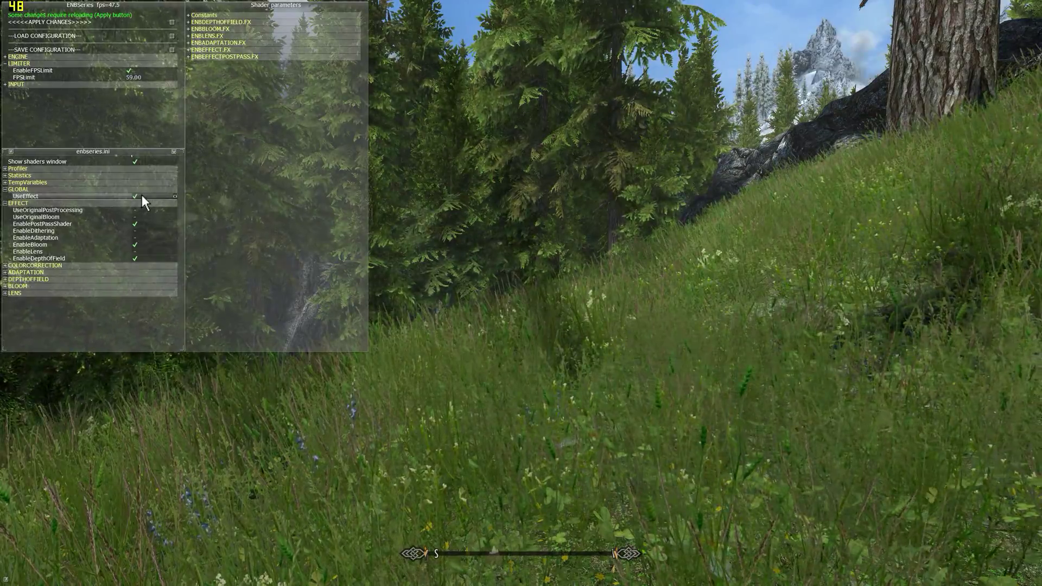
pyautogui.click(142, 195)
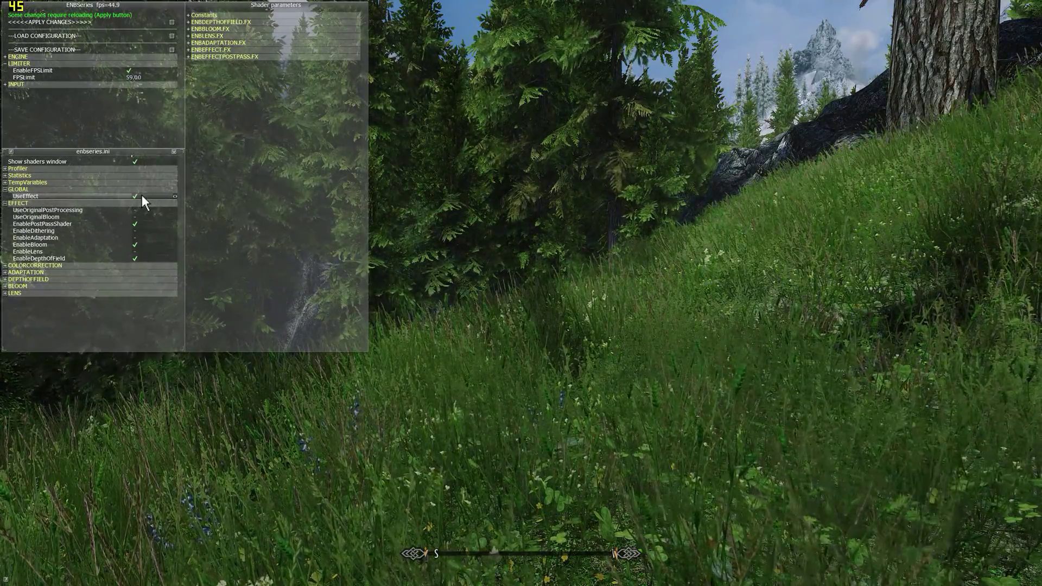
pyautogui.click(142, 194)
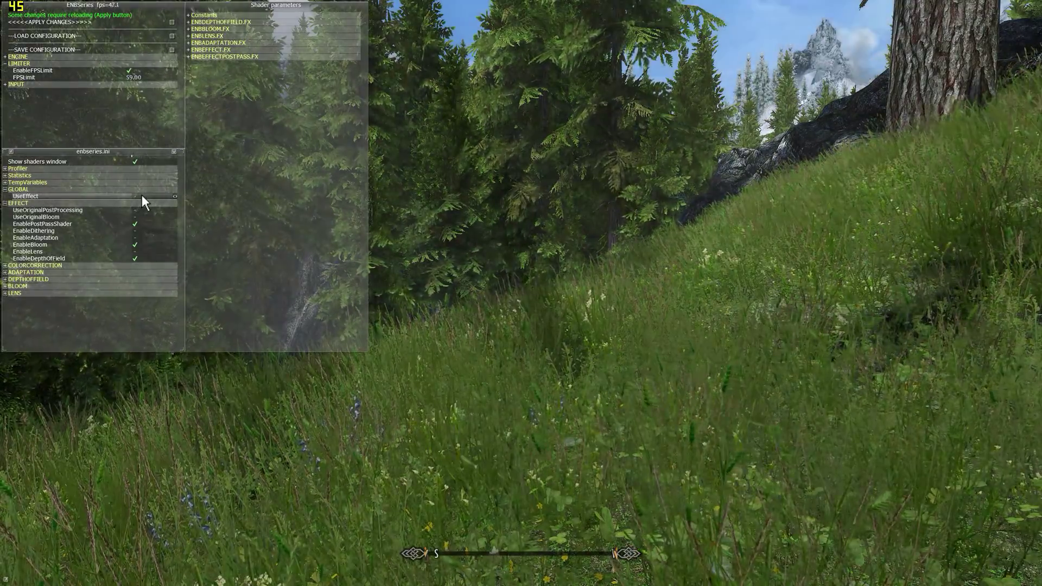
pyautogui.click(142, 195)
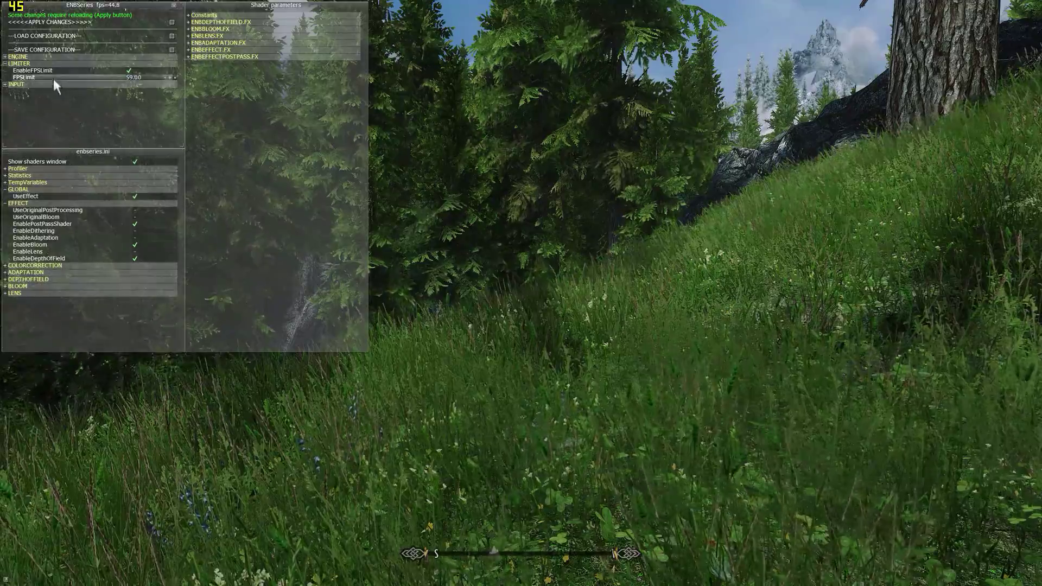
pyautogui.click(48, 57)
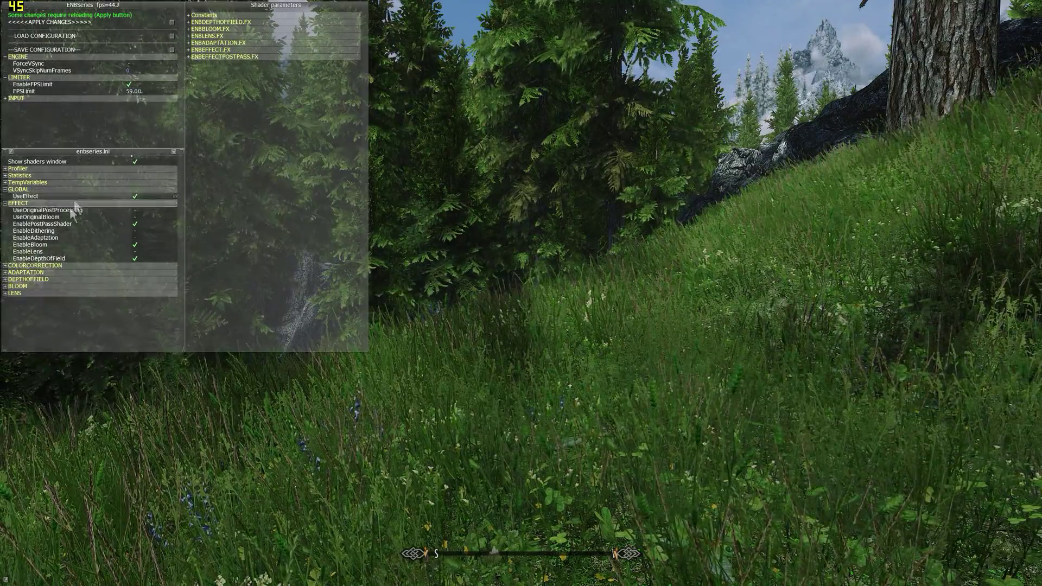
# - Re-expand EFFECT and show Statistics TOD factors Day 0.78, Sunrise 0.22; toggle third-person
pyautogui.click(20, 203)
pyautogui.click(20, 203)
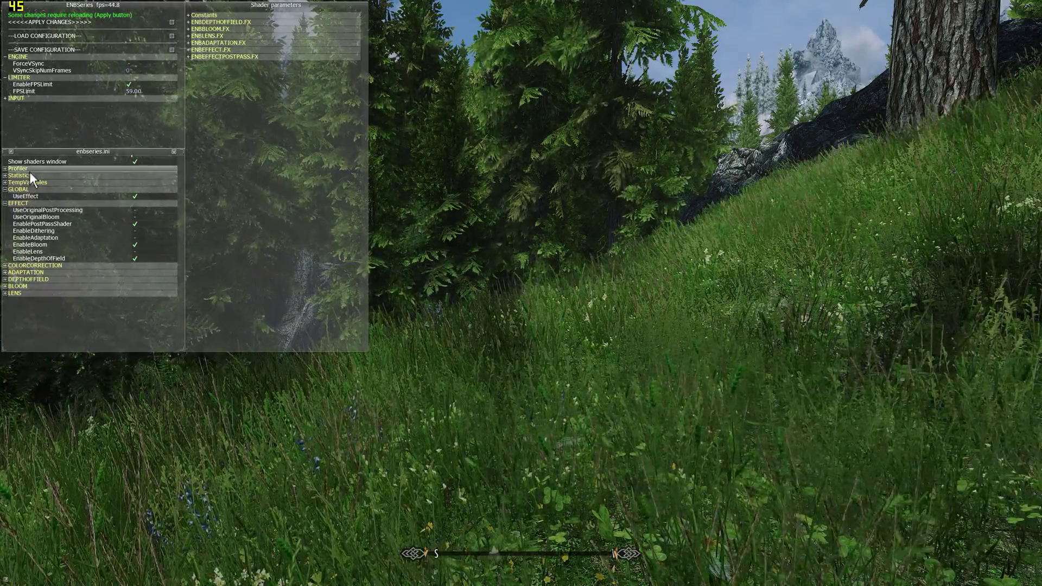
pyautogui.click(26, 176)
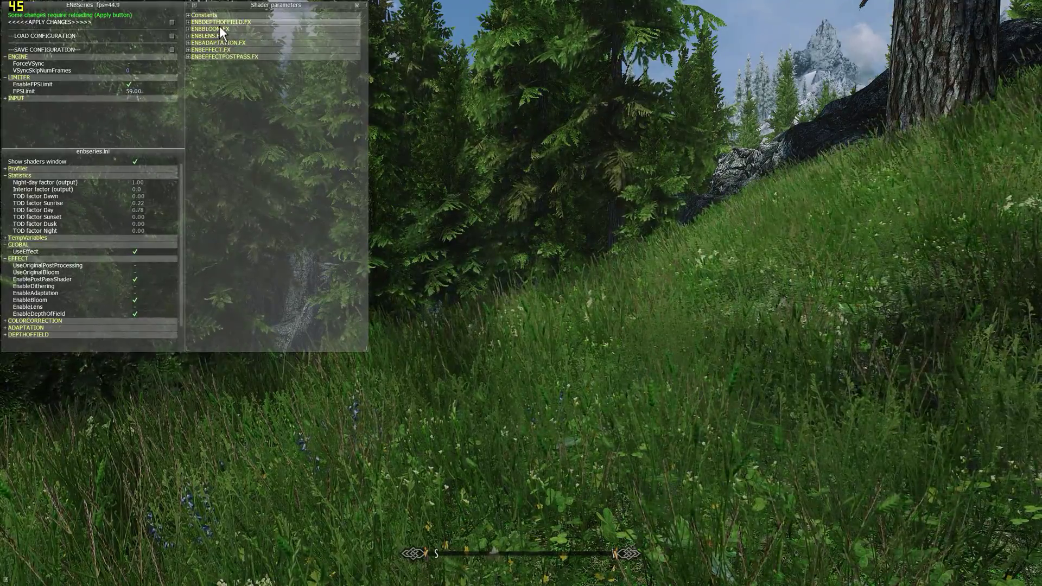
pyautogui.press('f')
pyautogui.press('f')
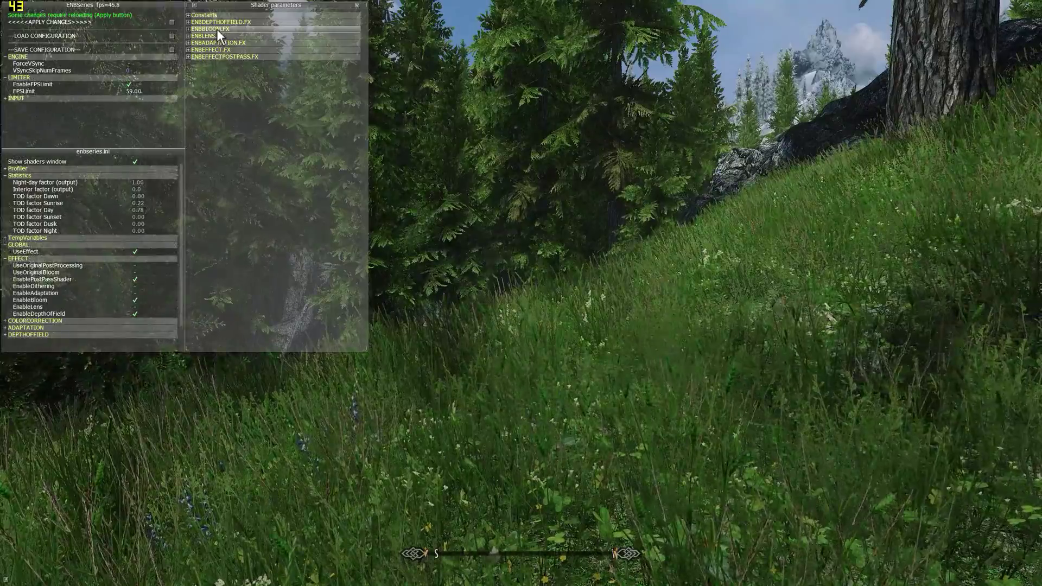